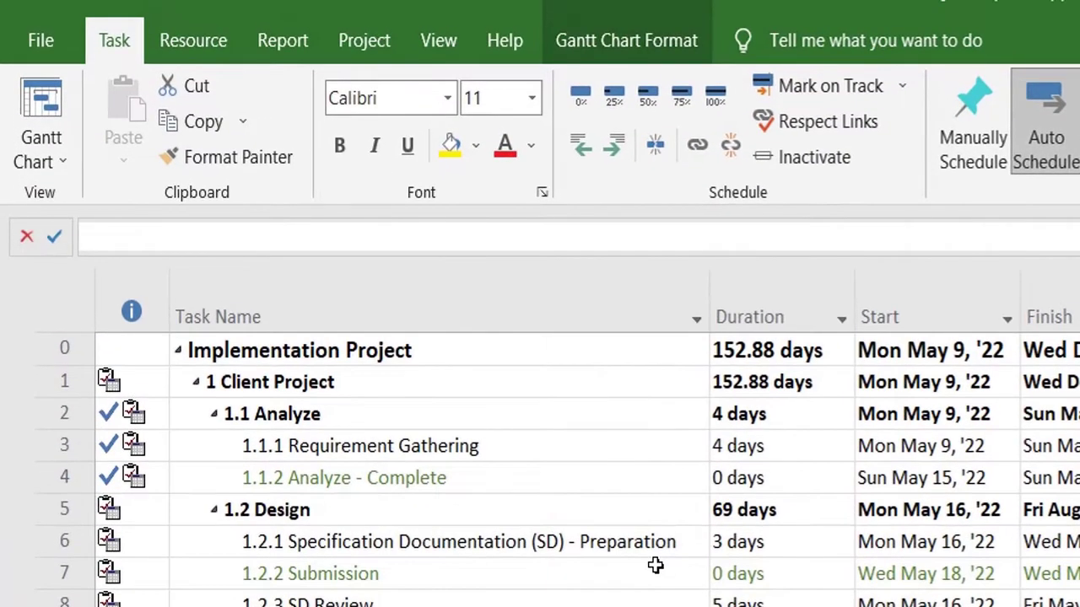
Step: Show the project as a Network Diagram and inspect the Implementation Project, Analyze and Client Project summary boxes
click(59, 153)
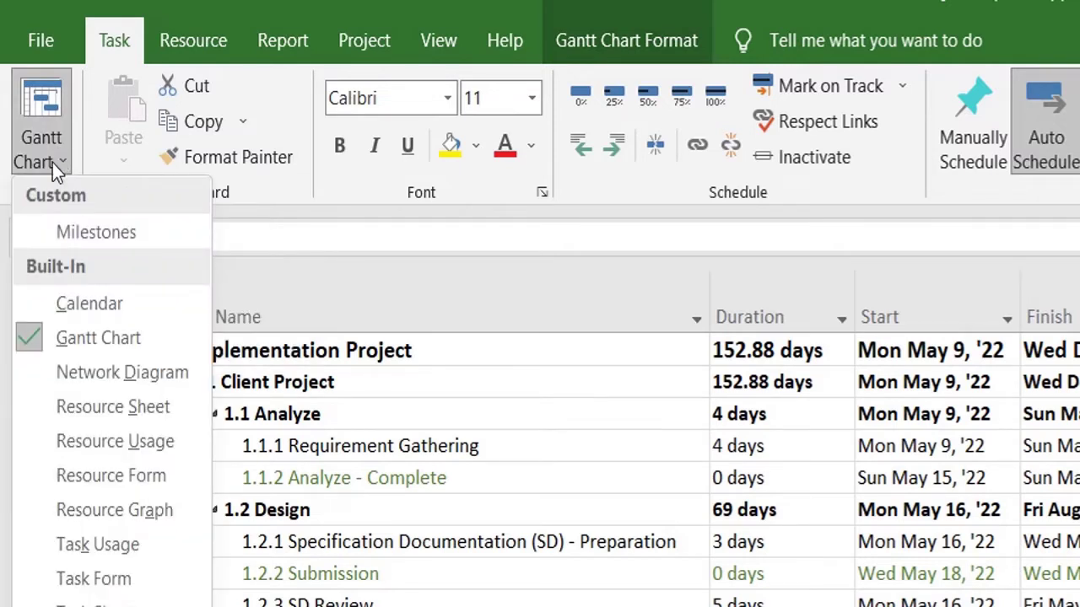
click(63, 375)
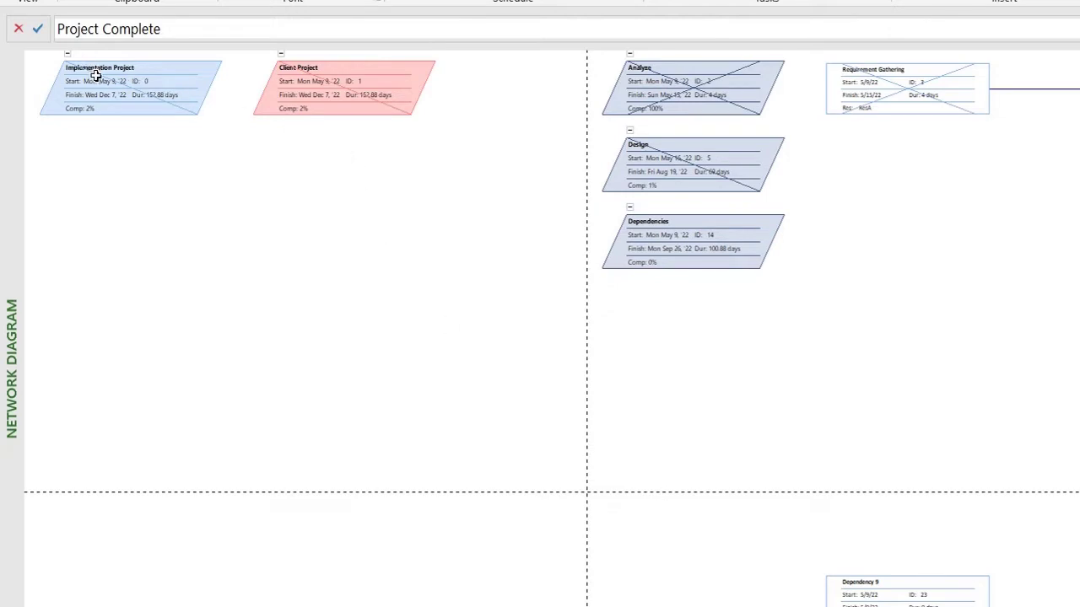
mouse_move(97, 76)
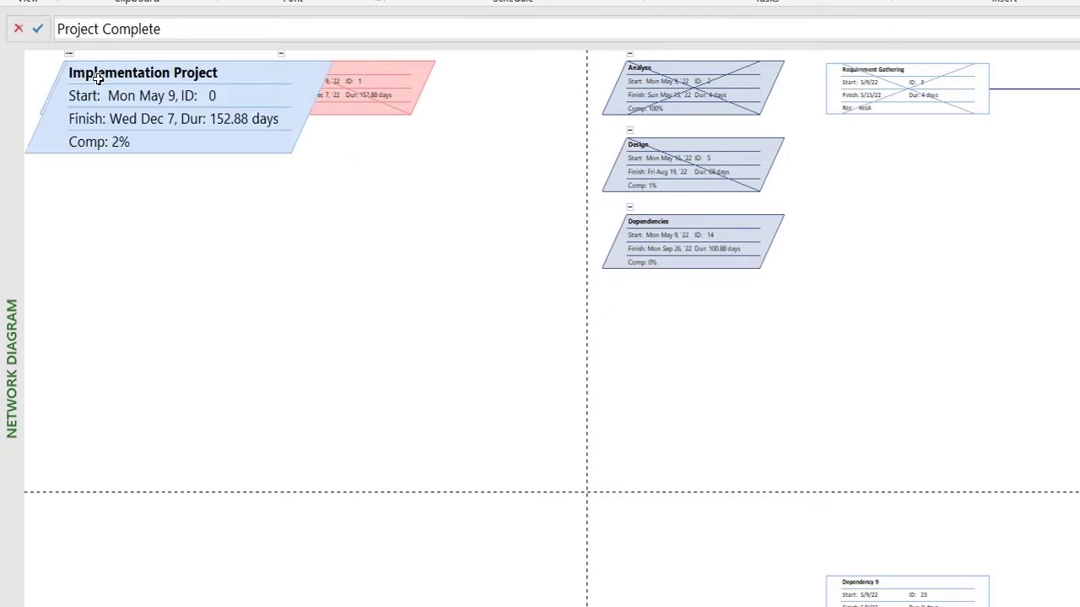
mouse_move(690, 90)
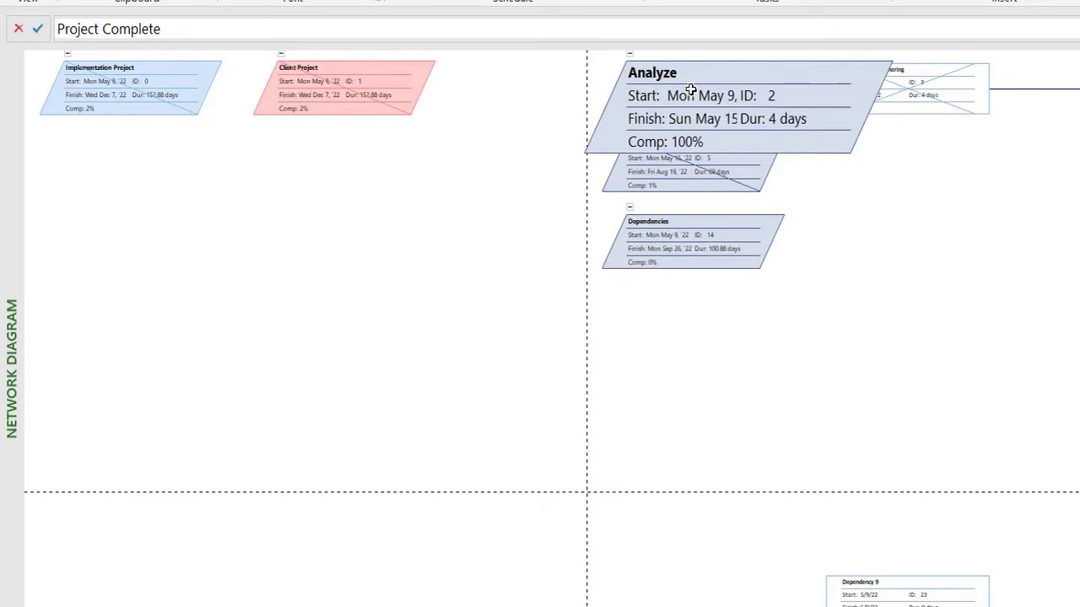
mouse_move(272, 93)
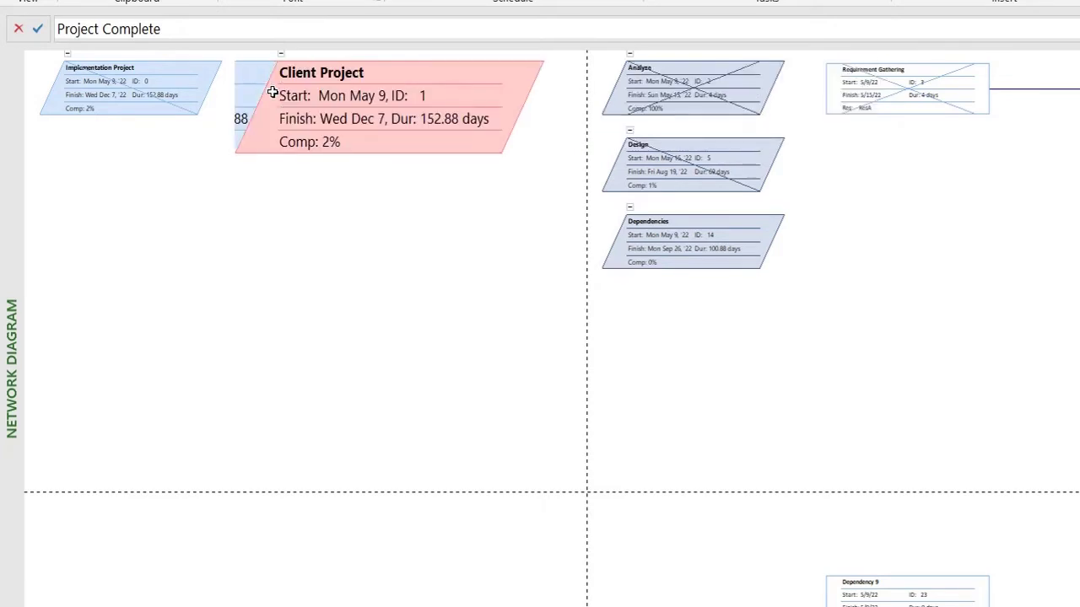
Step: Trace the critical tasks from Submission through SD Review to SD Review - Response in the diagram, and return to the Gantt Chart view
scroll(552, 332, right, 10)
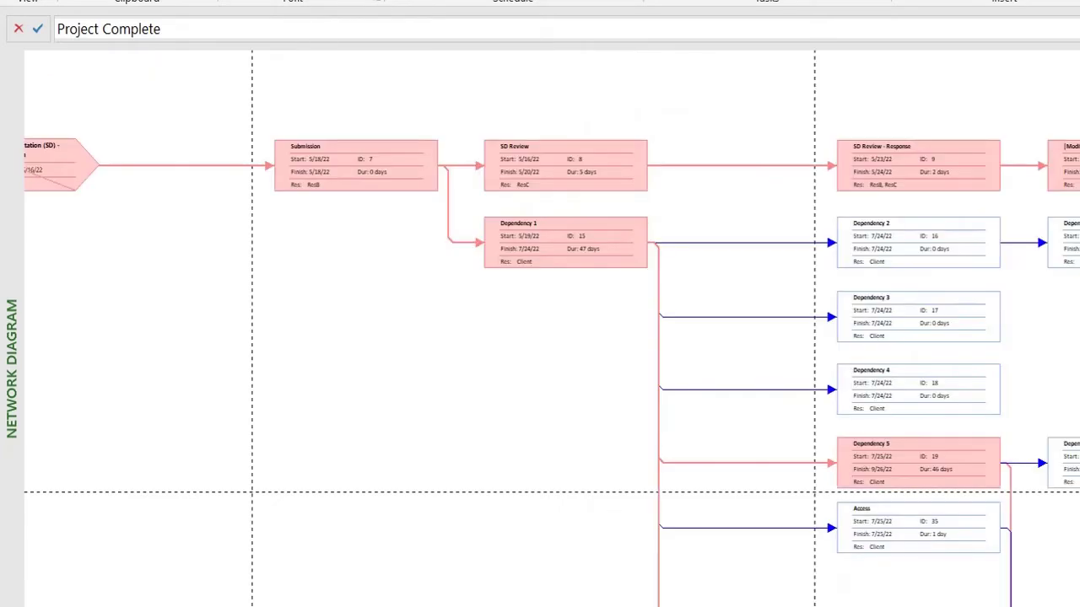
mouse_move(384, 179)
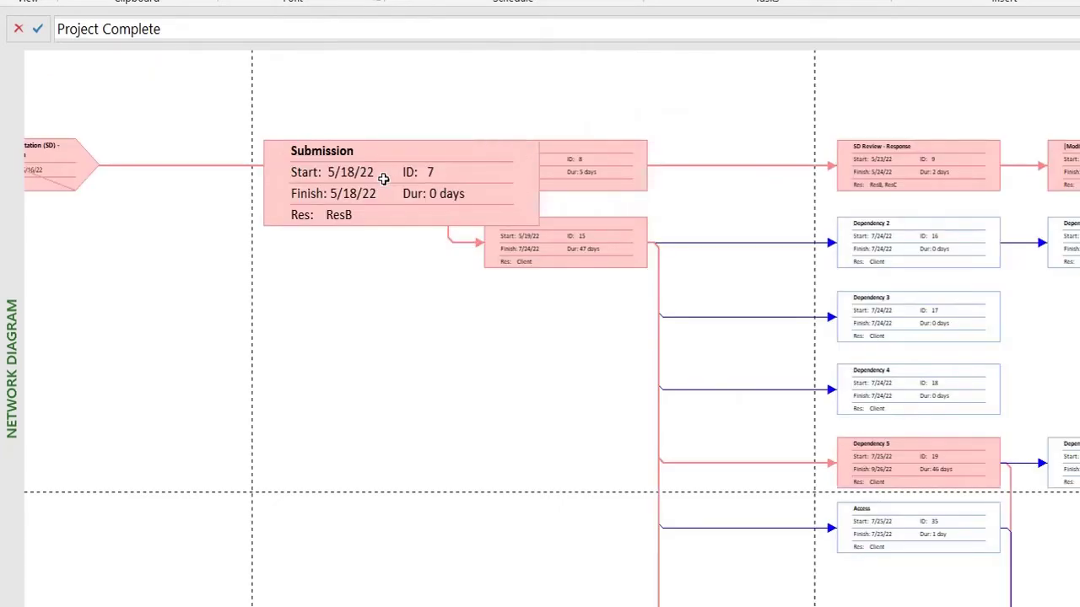
mouse_move(595, 156)
mouse_move(906, 174)
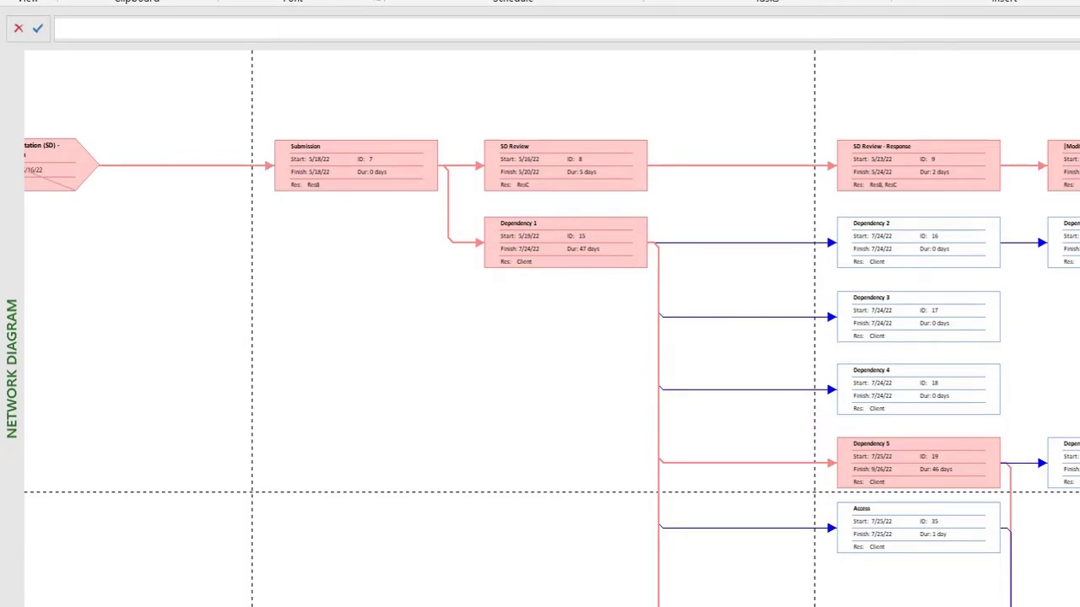
scroll(540, 338, down, 5)
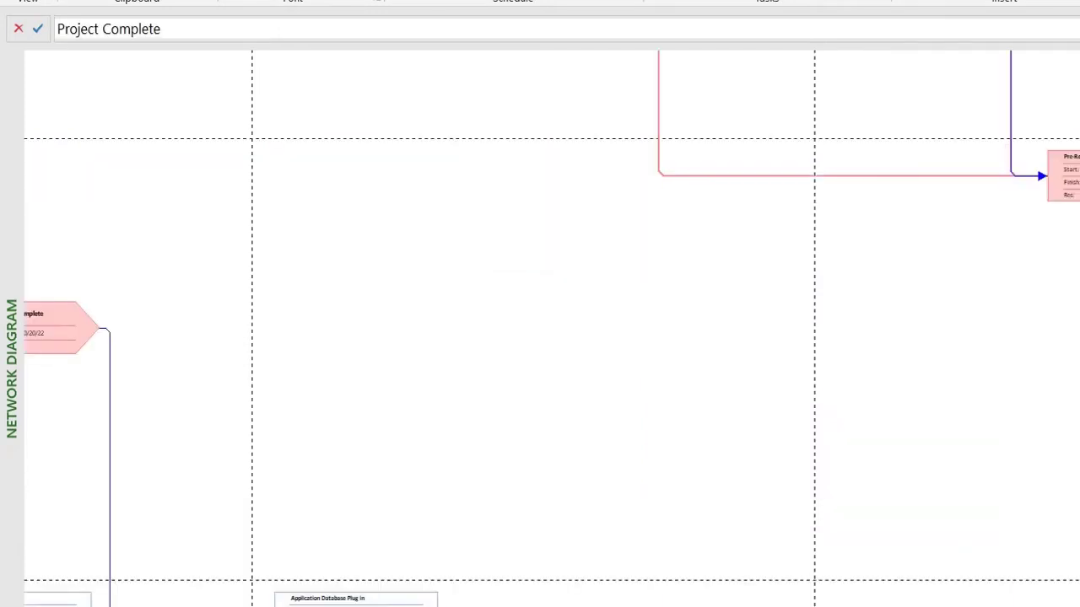
scroll(540, 338, up, 5)
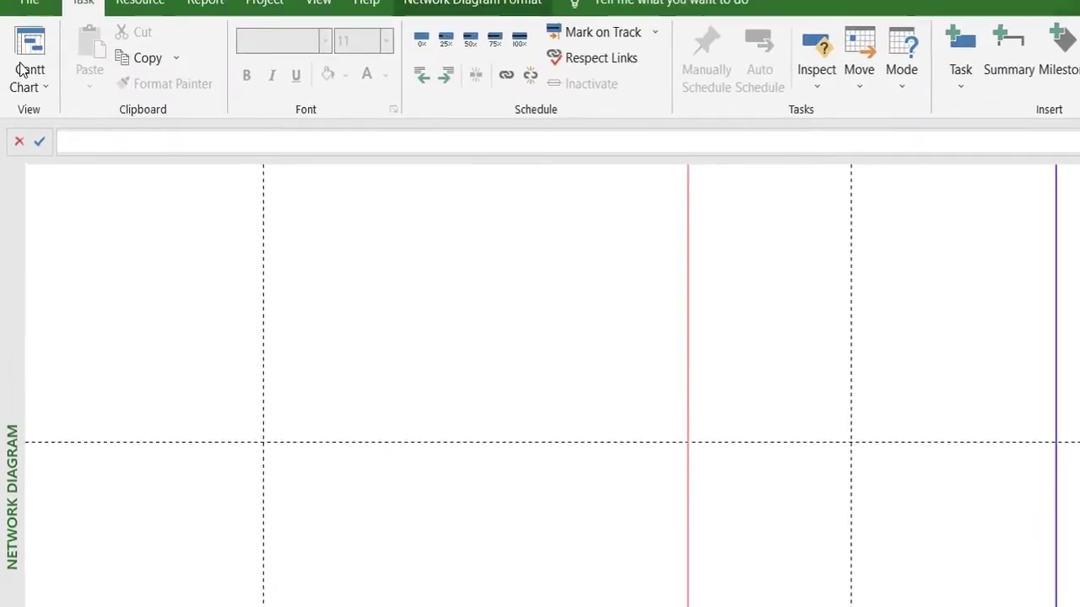
click(29, 89)
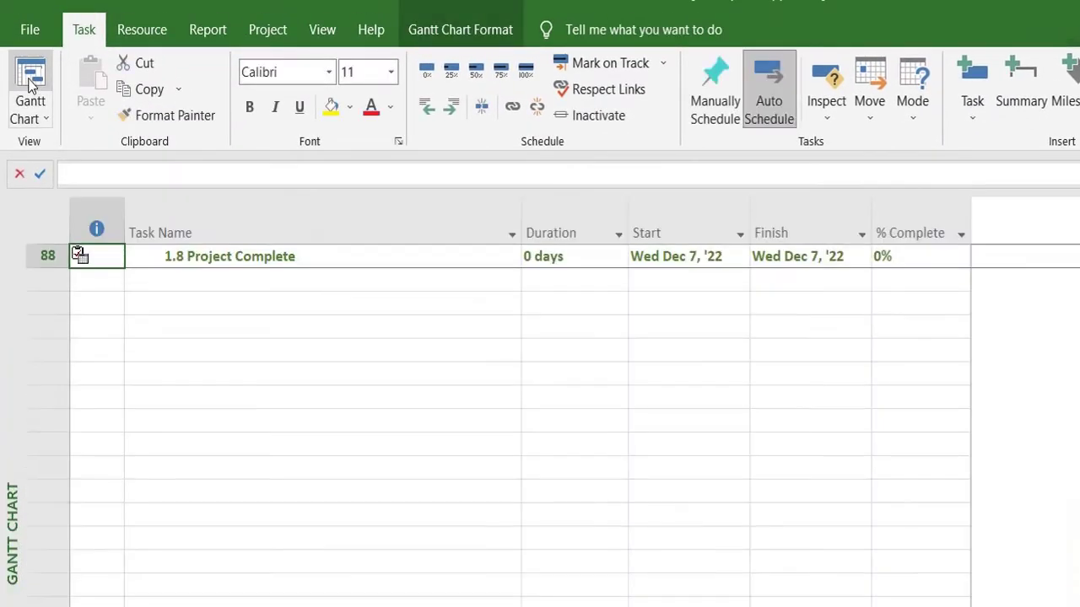
scroll(506, 421, up, 20)
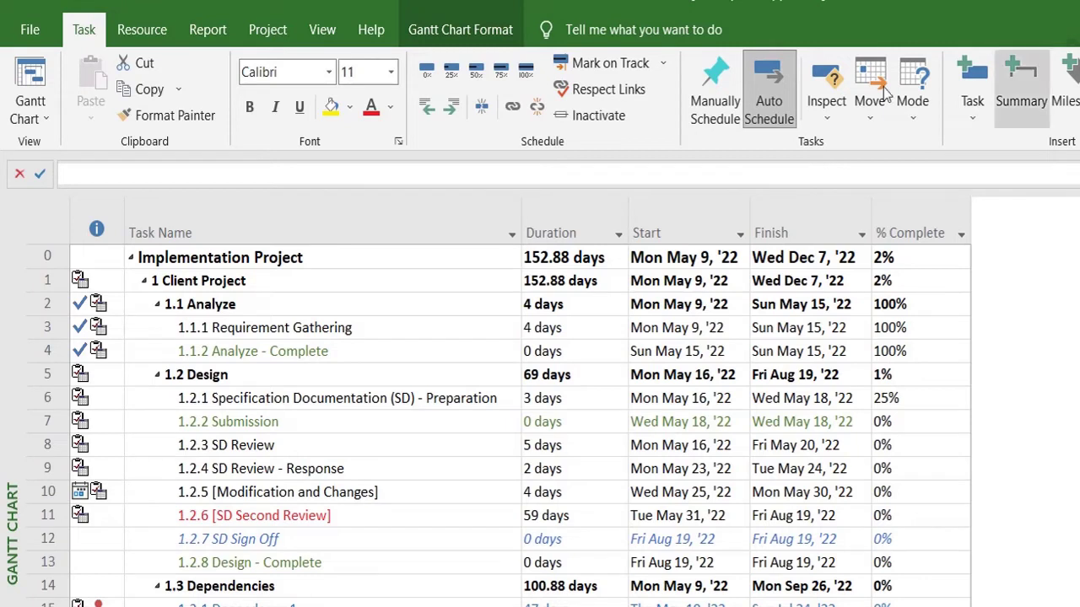
Step: Highlight the critical tasks in the Gantt Chart task list, review them up to the first row, and reset to [No Highlight]
click(337, 25)
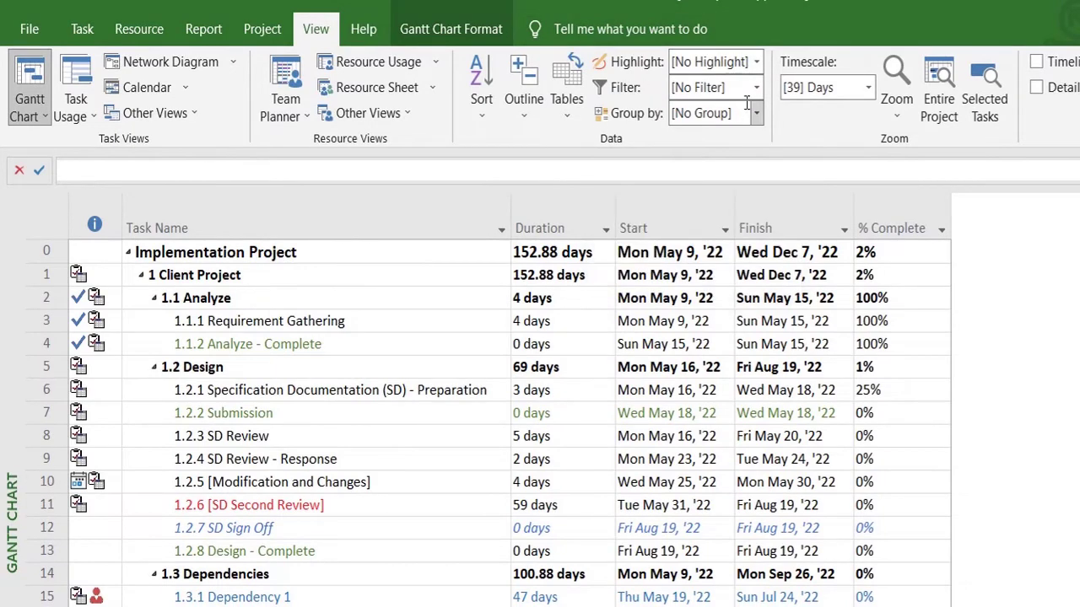
click(757, 63)
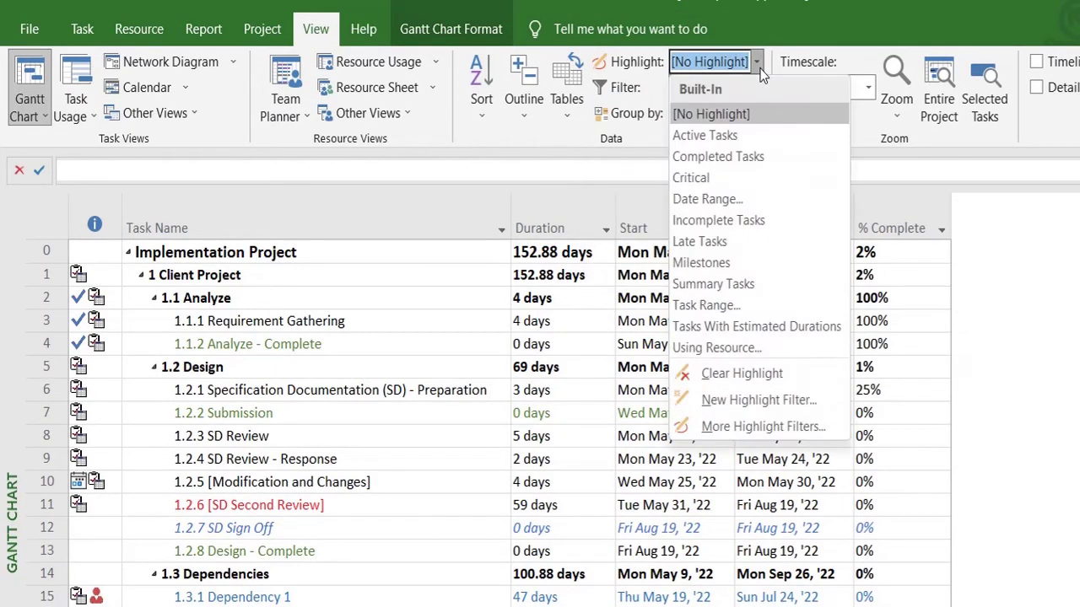
click(694, 180)
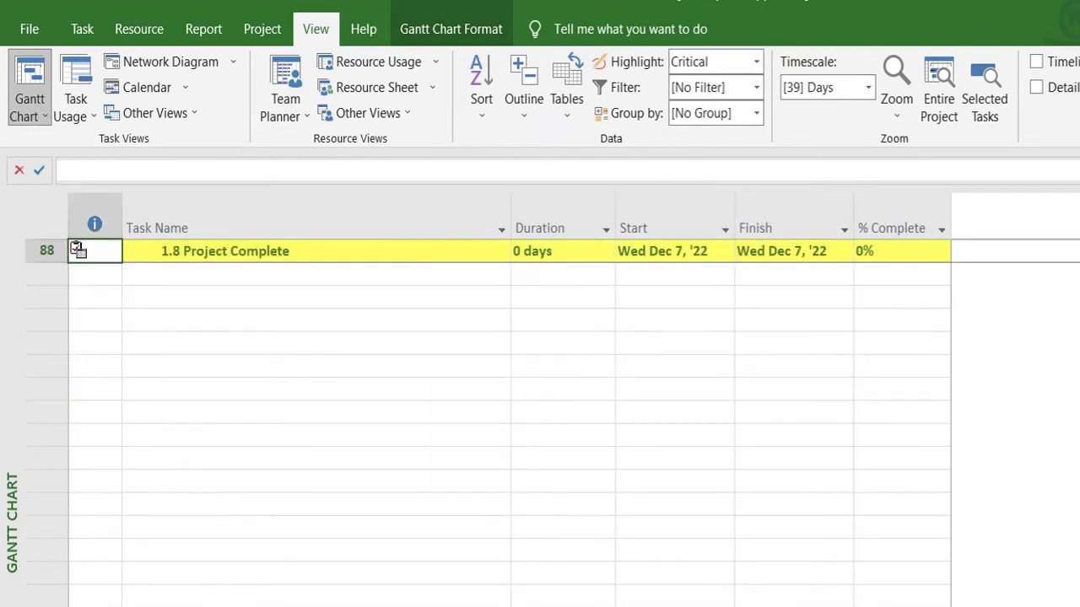
scroll(489, 422, up, 20)
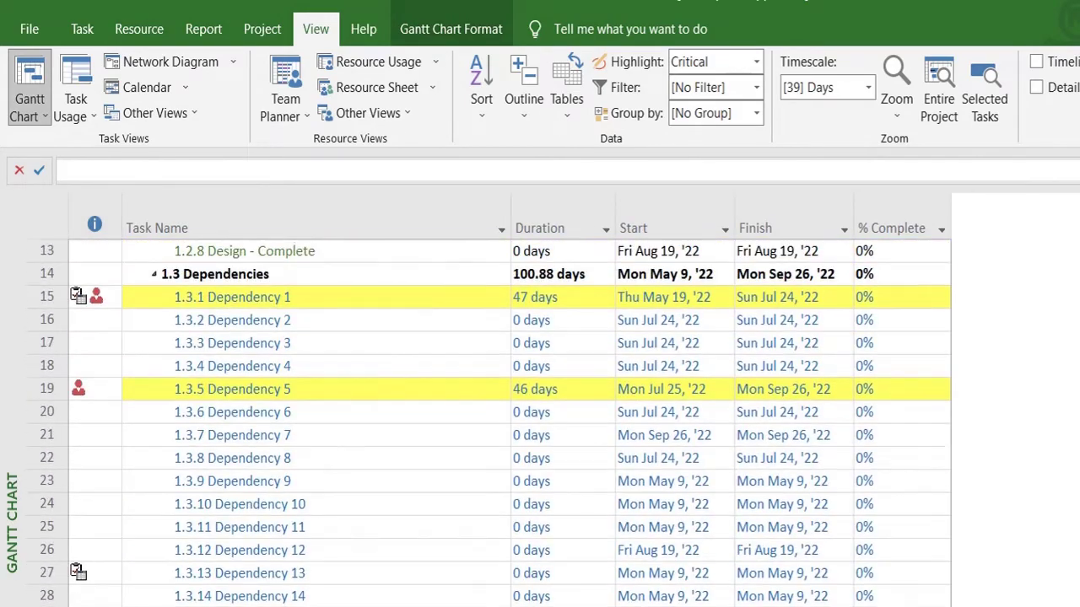
scroll(489, 422, up, 3)
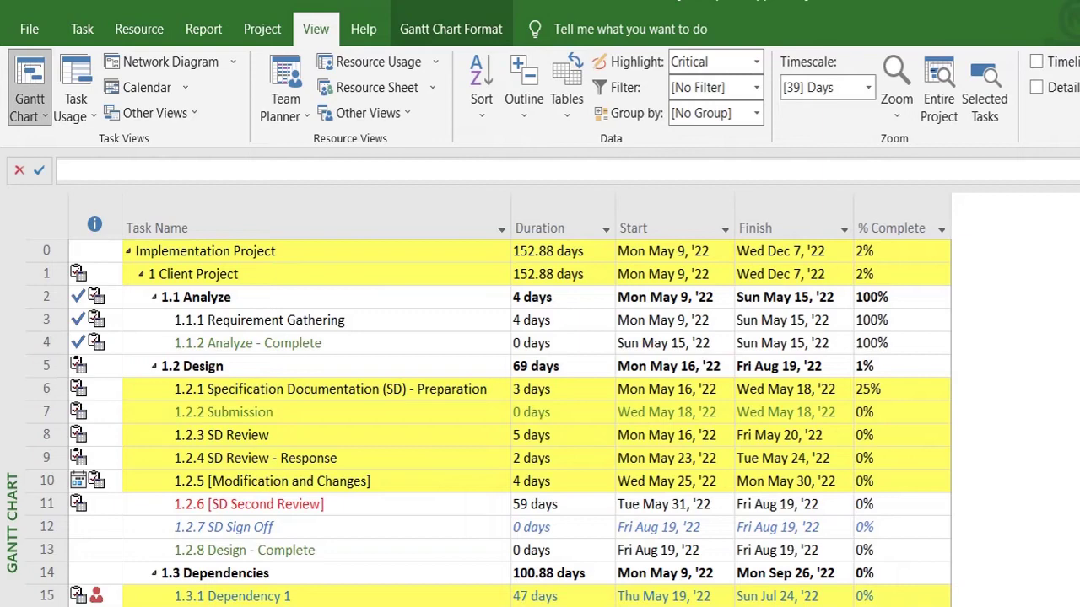
click(756, 63)
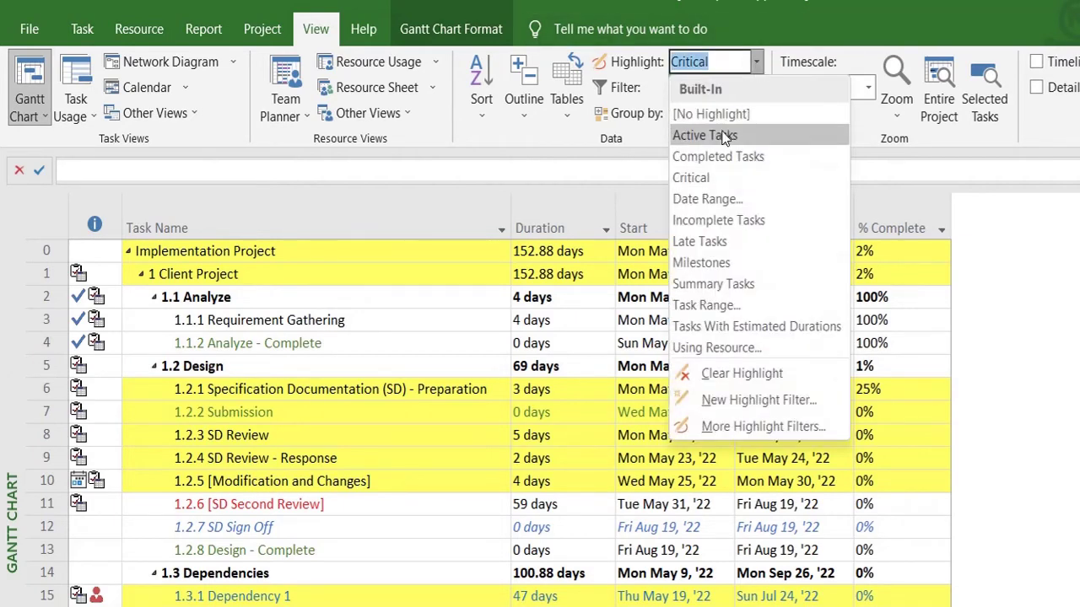
click(740, 113)
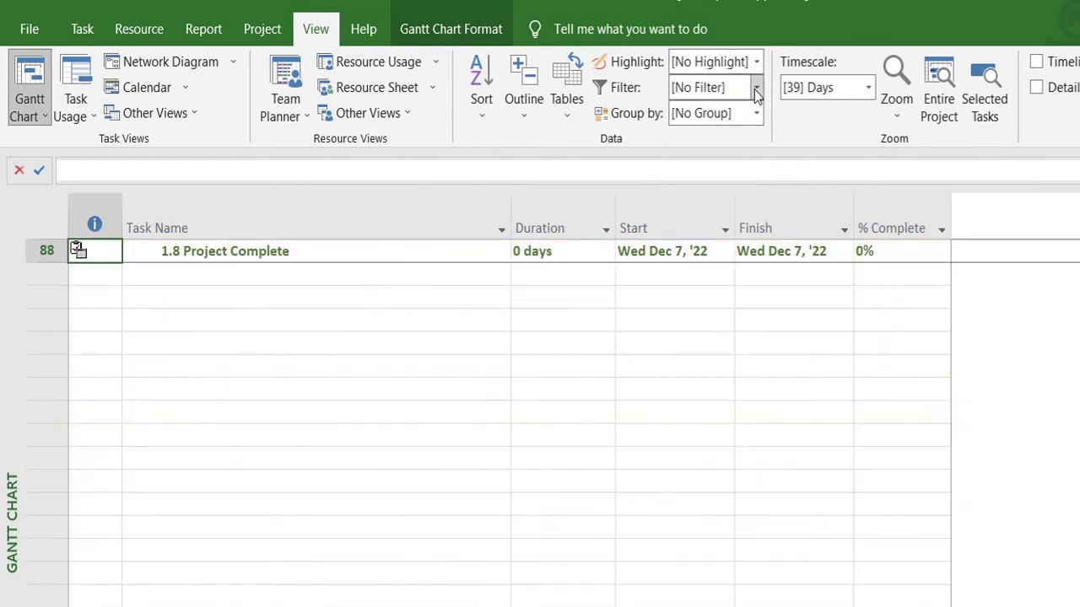
Step: Filter the task list to Critical tasks, review them through to Project Complete, and reset to [No Filter]
click(755, 89)
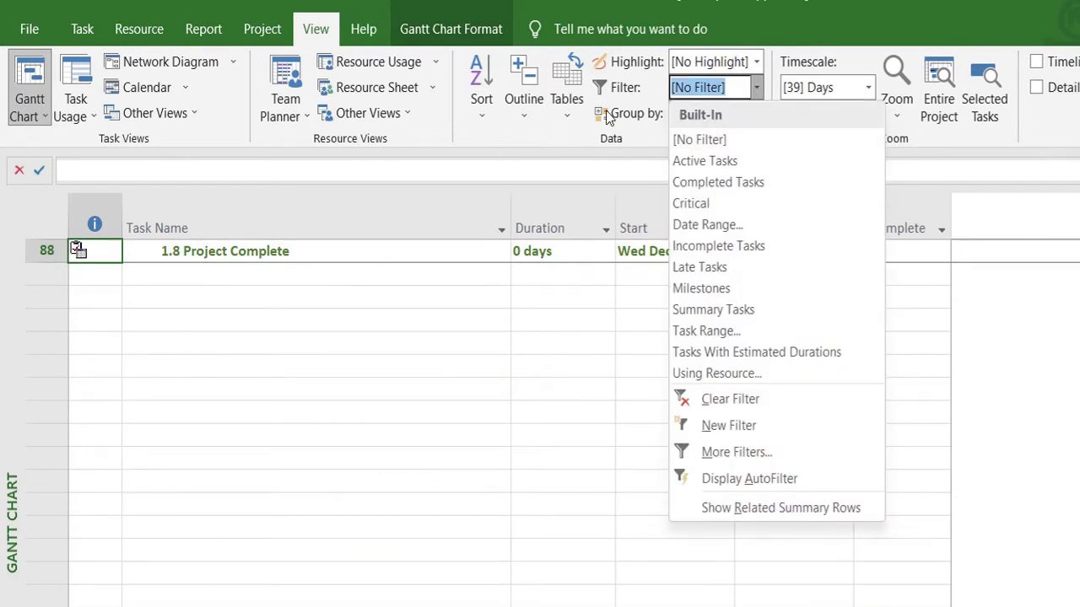
click(679, 212)
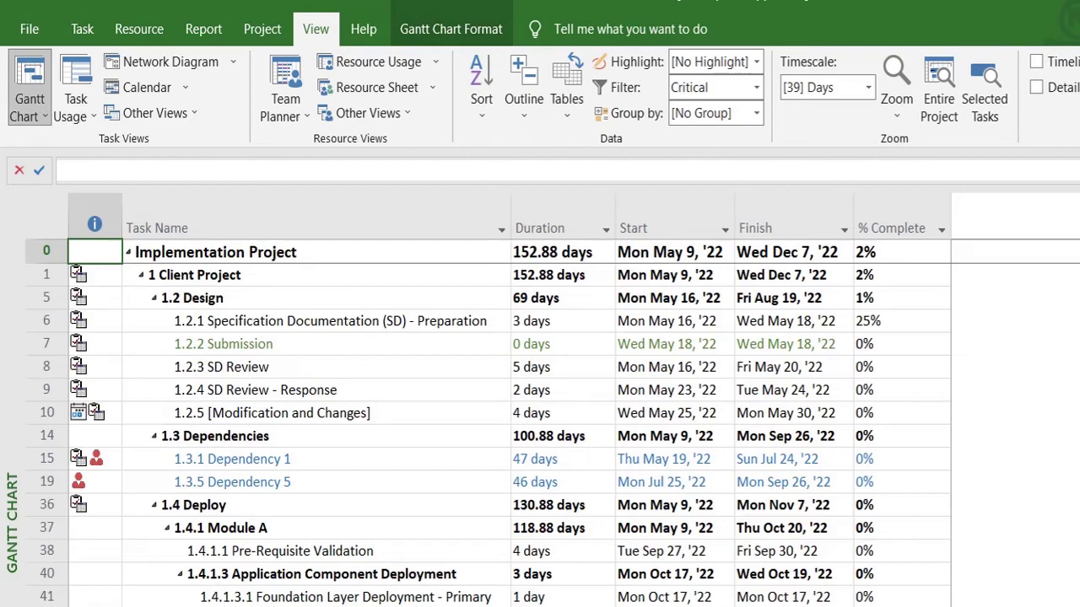
scroll(506, 413, down, 10)
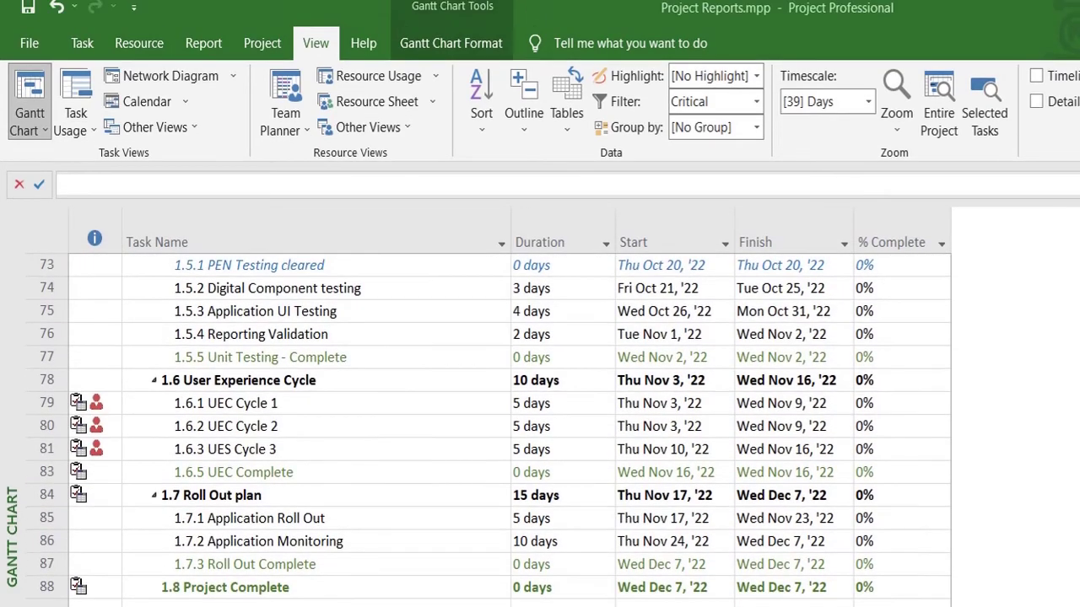
key(ctrl+Home)
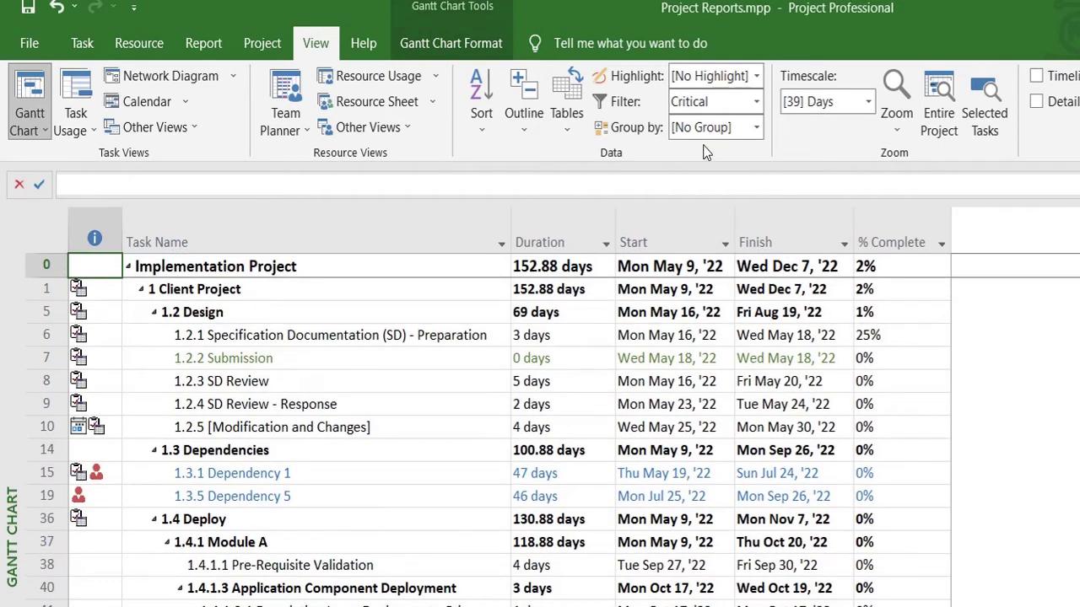
click(750, 101)
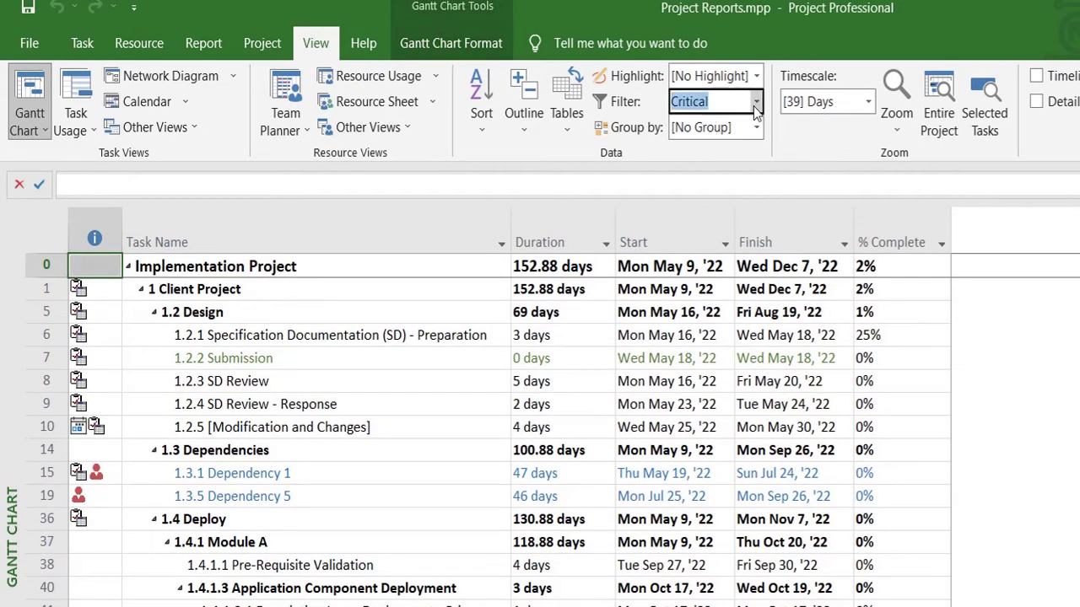
click(753, 106)
click(716, 156)
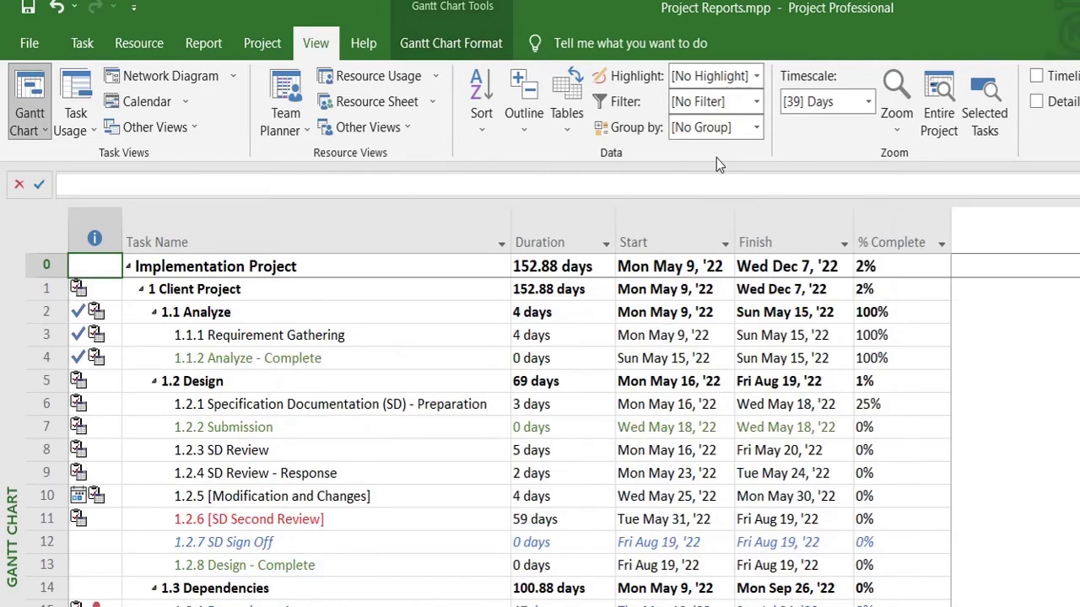
Step: Group the tasks by Critical, and collapse and re-expand the Critical: No and Critical: Yes groups
click(756, 127)
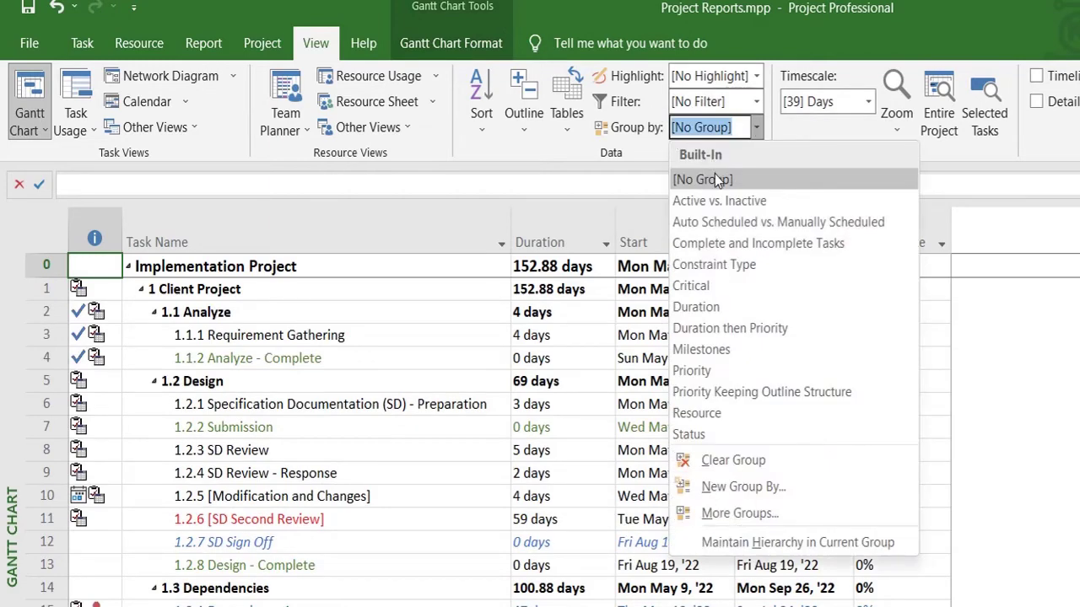
click(691, 285)
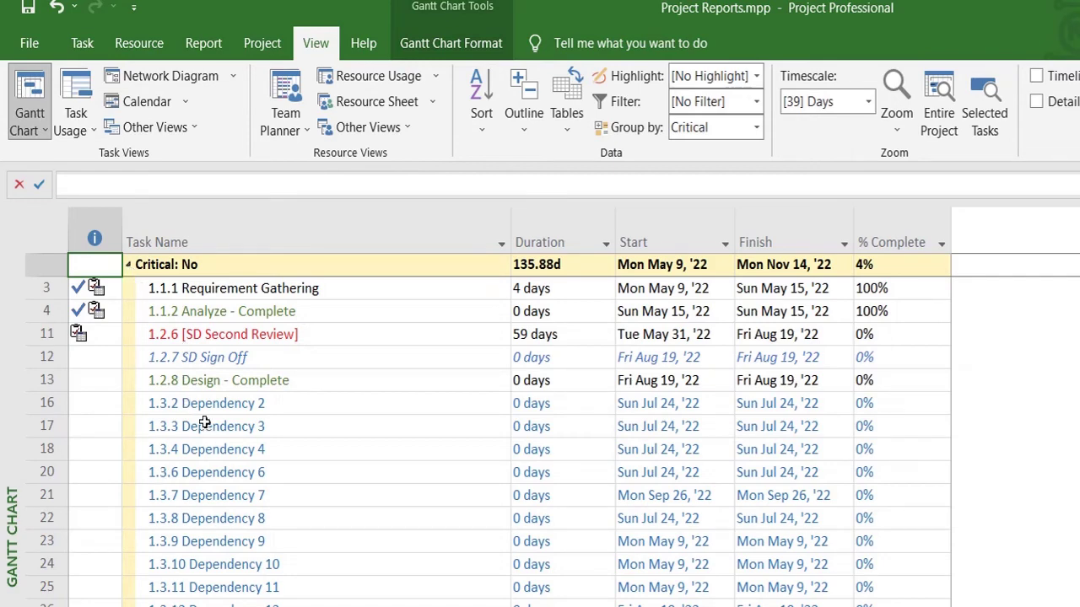
click(130, 266)
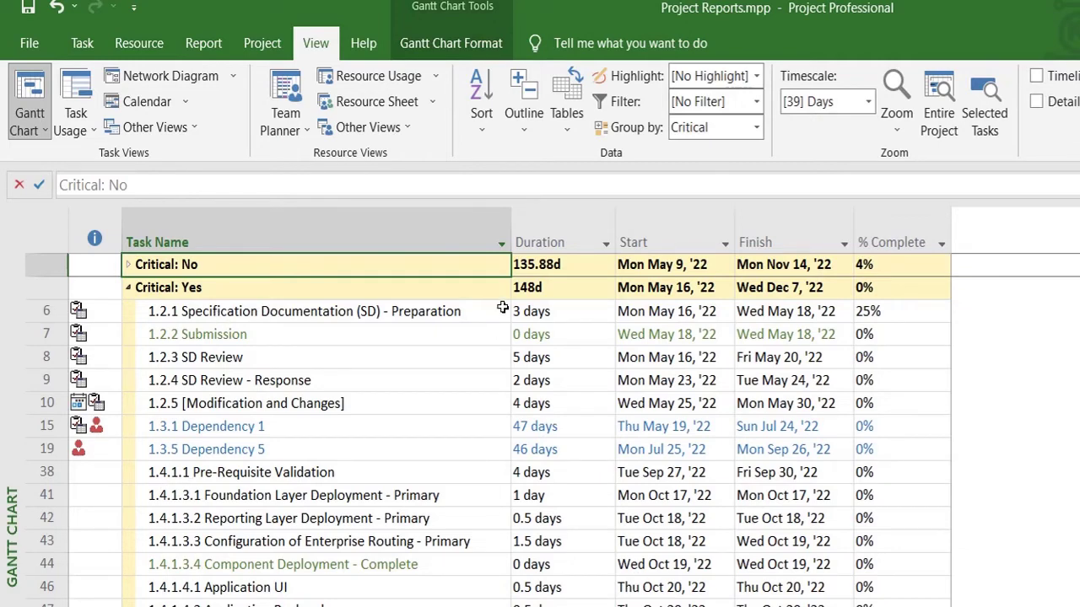
click(129, 289)
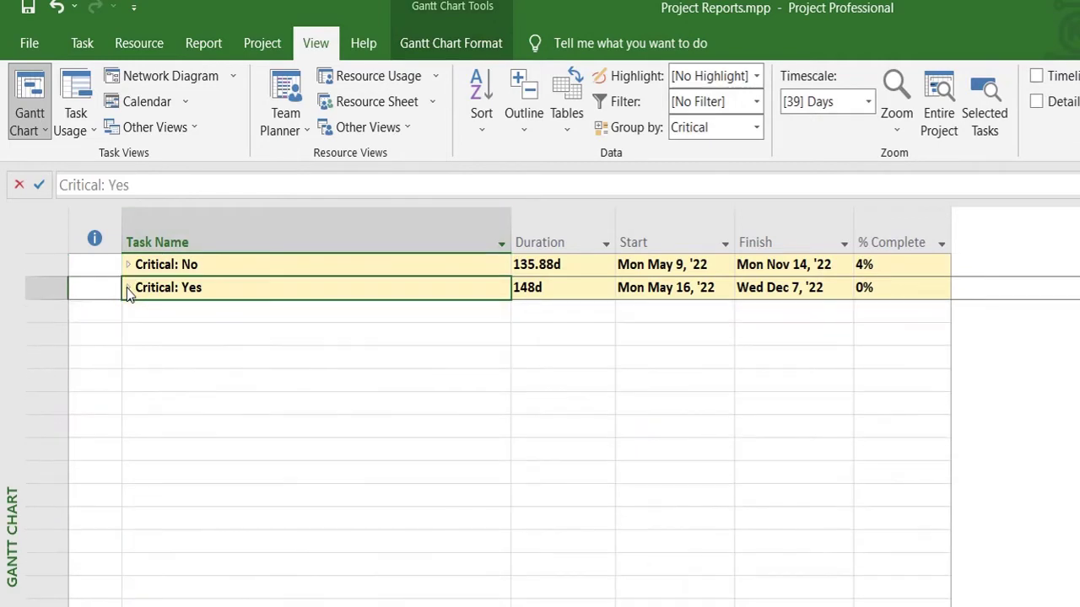
click(129, 289)
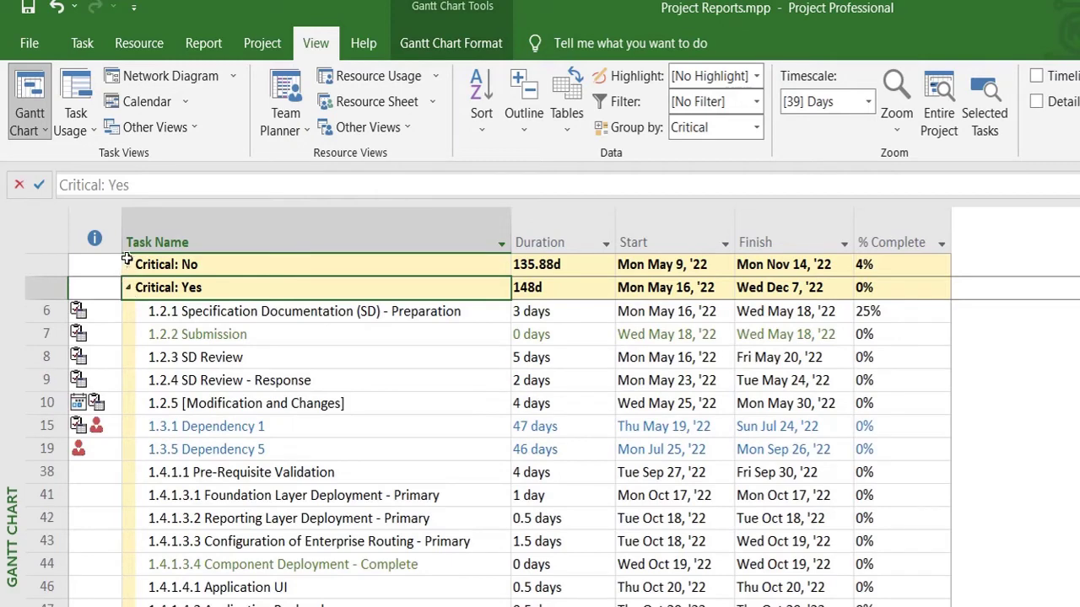
click(129, 265)
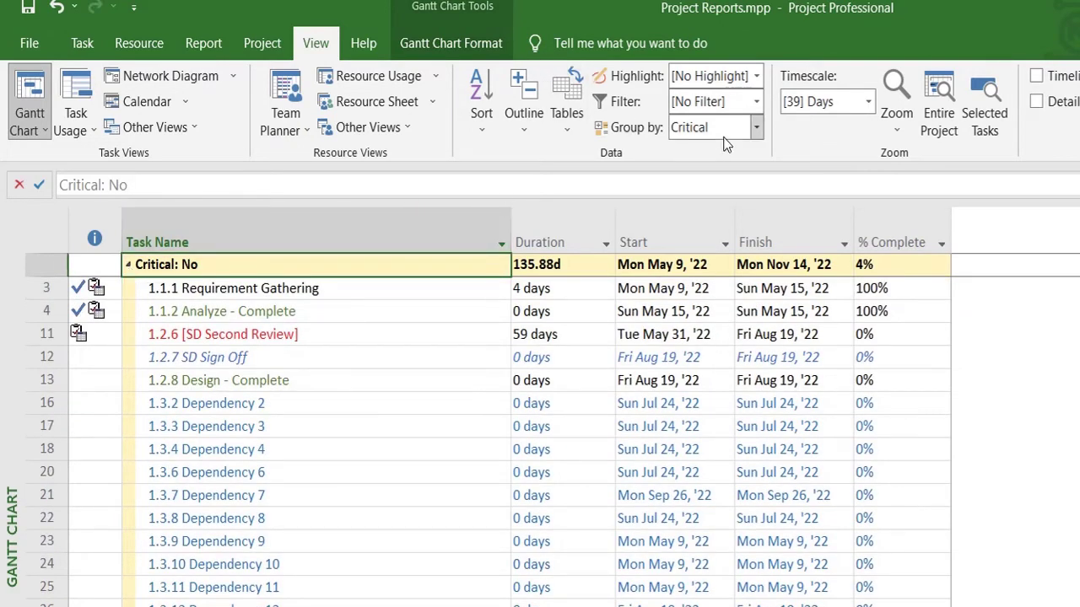
Step: Reset the task grouping to [No Group]
click(752, 137)
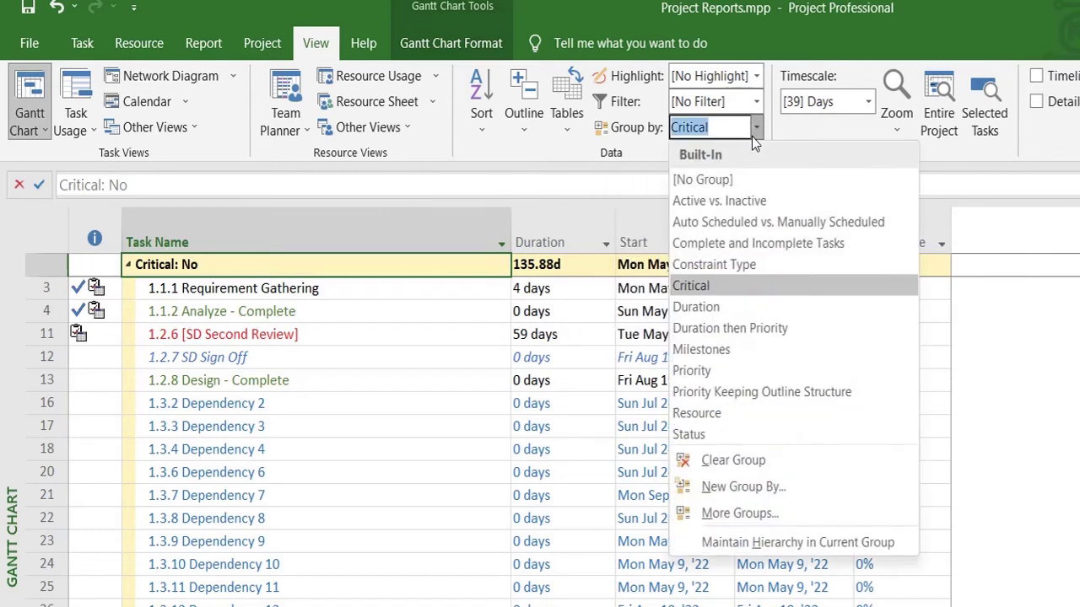
click(736, 184)
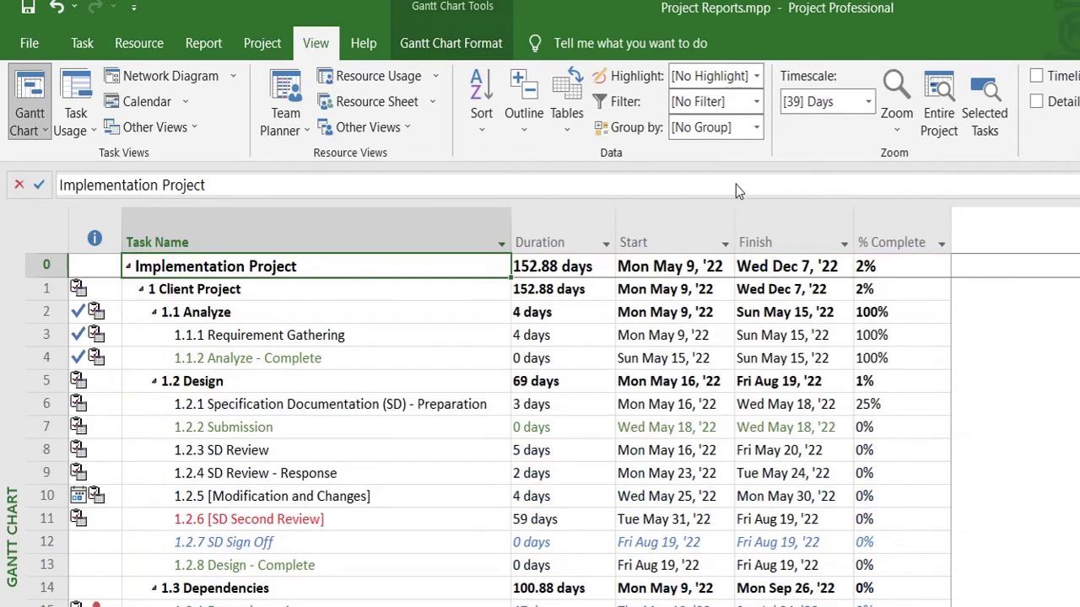
Step: Insert the Critical field as a column before % Complete in the task table and narrow it to fit
click(863, 221)
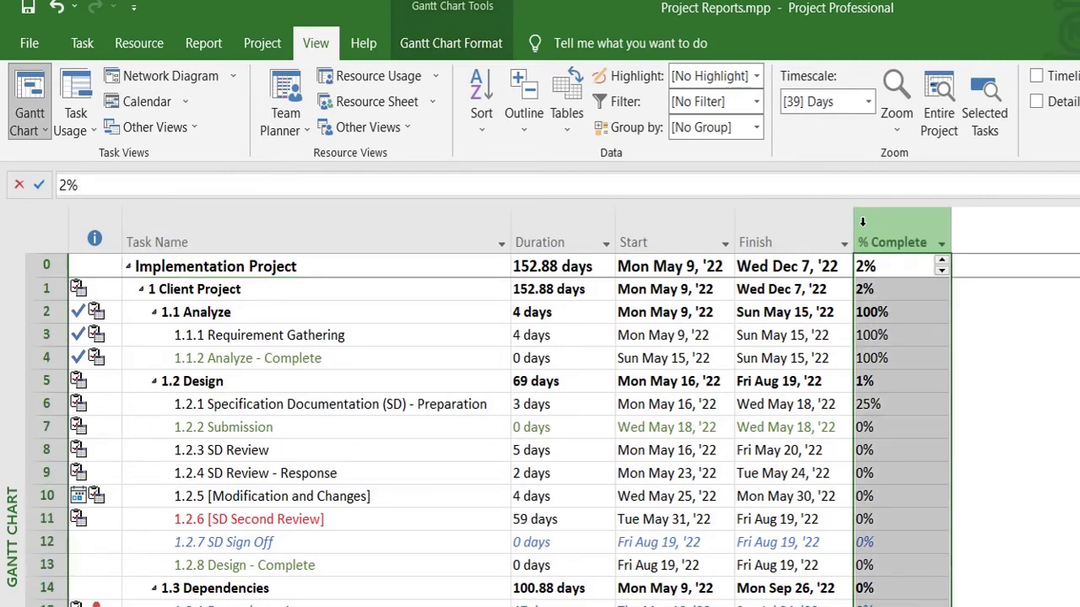
right_click(863, 225)
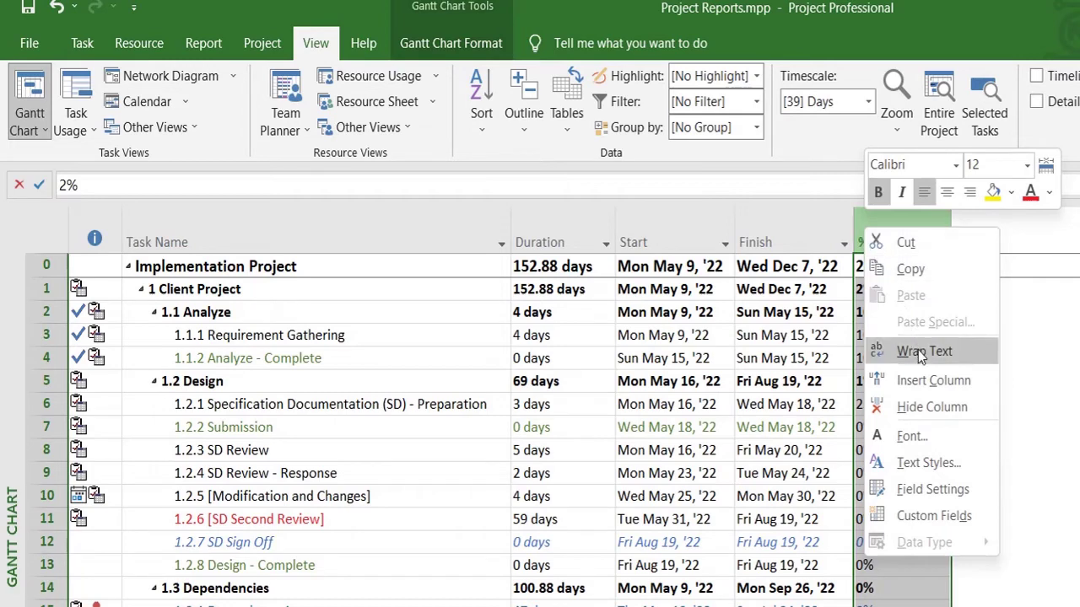
click(928, 377)
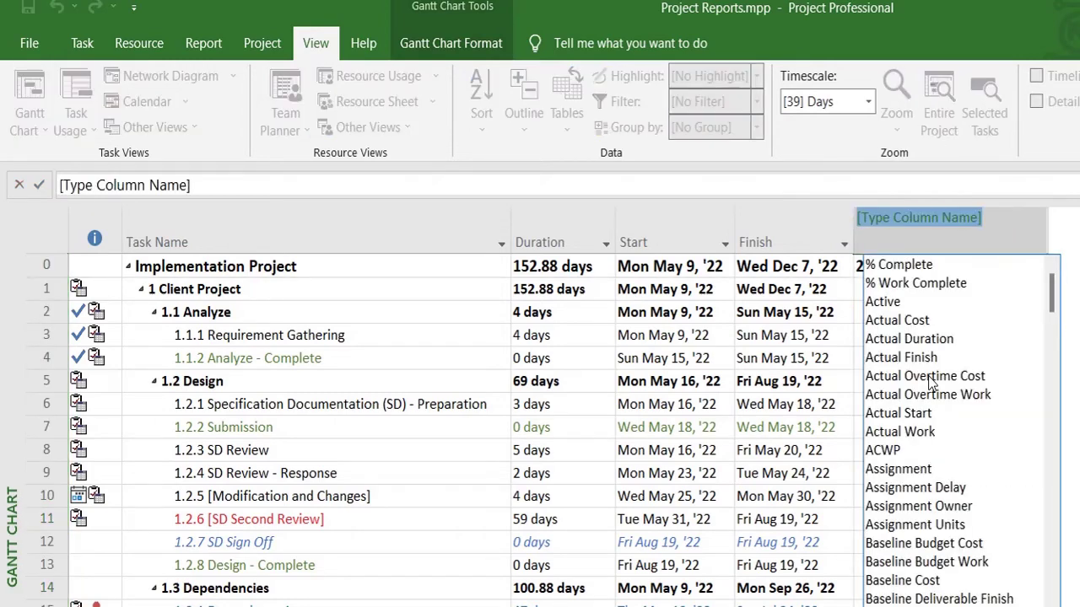
text(critical)
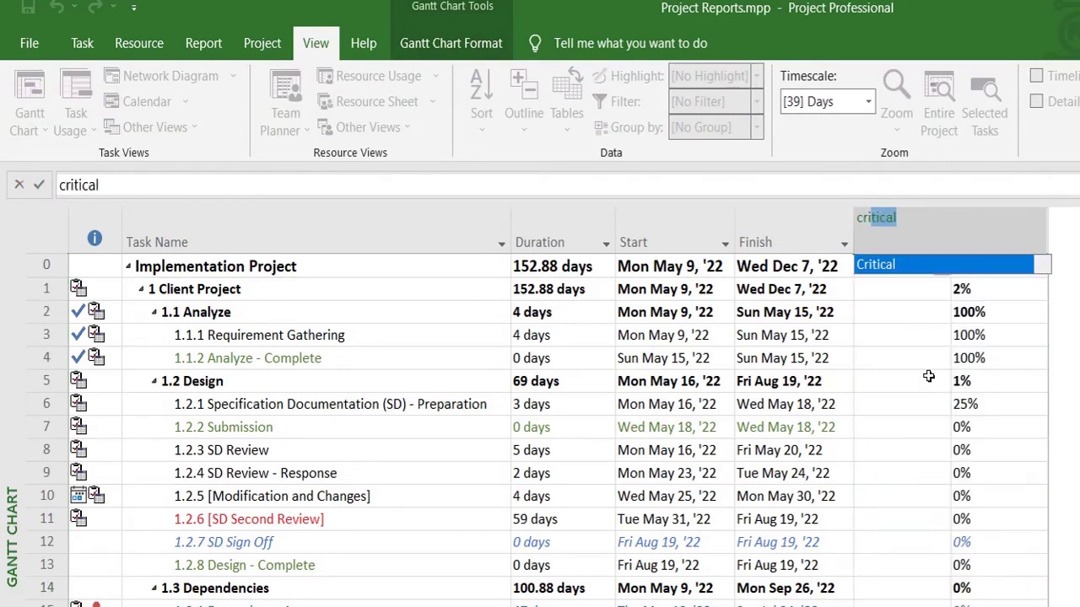
click(906, 268)
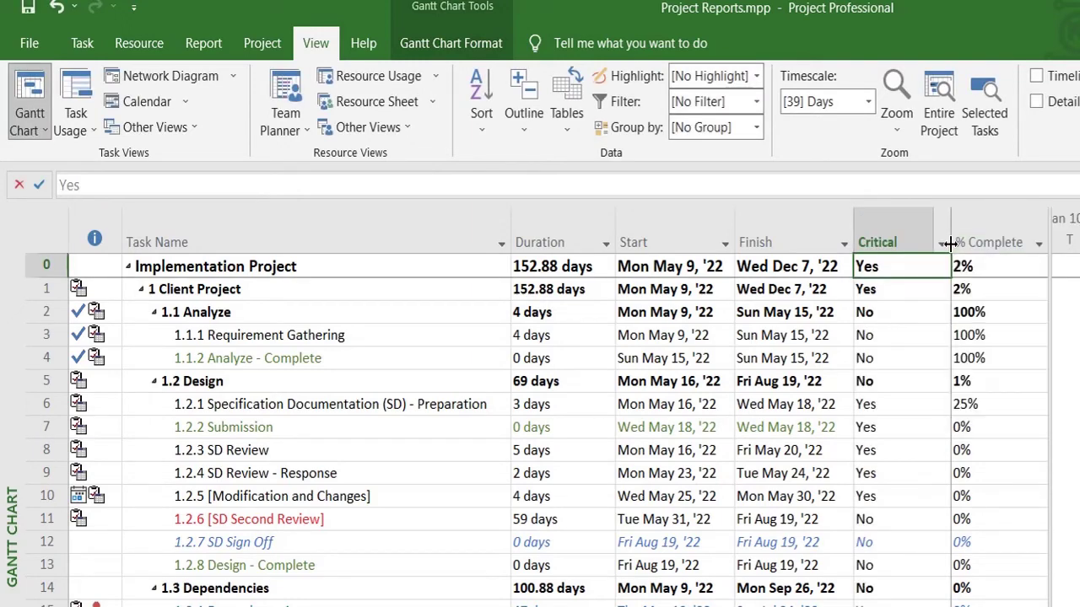
drag(951, 243, 922, 244)
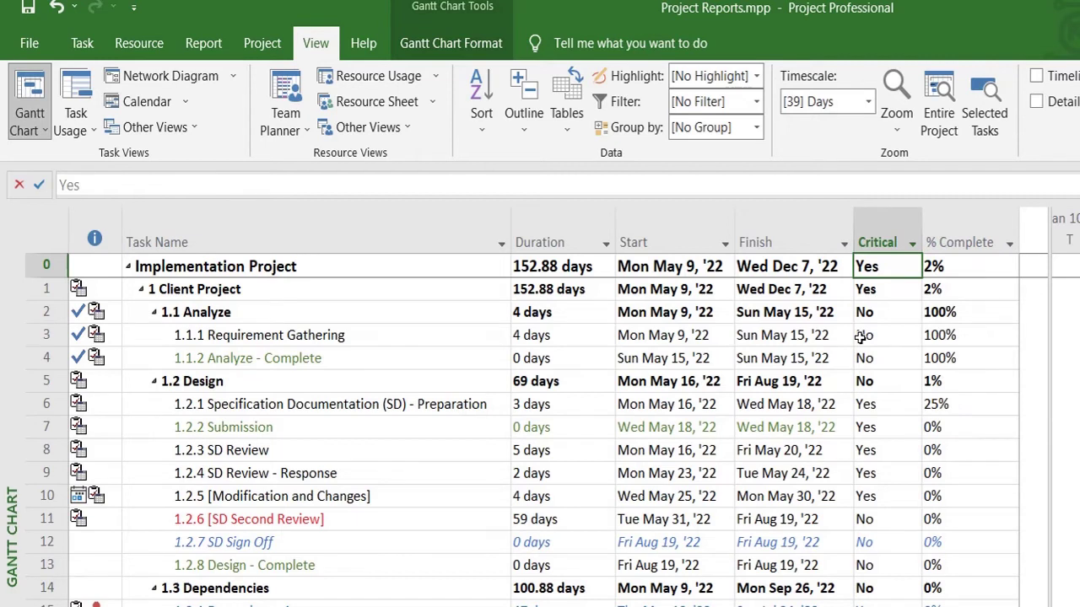
Step: Examine the Critical column values from the Design tasks down to the Deploy tasks, and return to the Implementation Project row
key(Down)
key(Down)
key(Down)
key(Down)
key(Down)
key(Down)
key(Down)
key(Down)
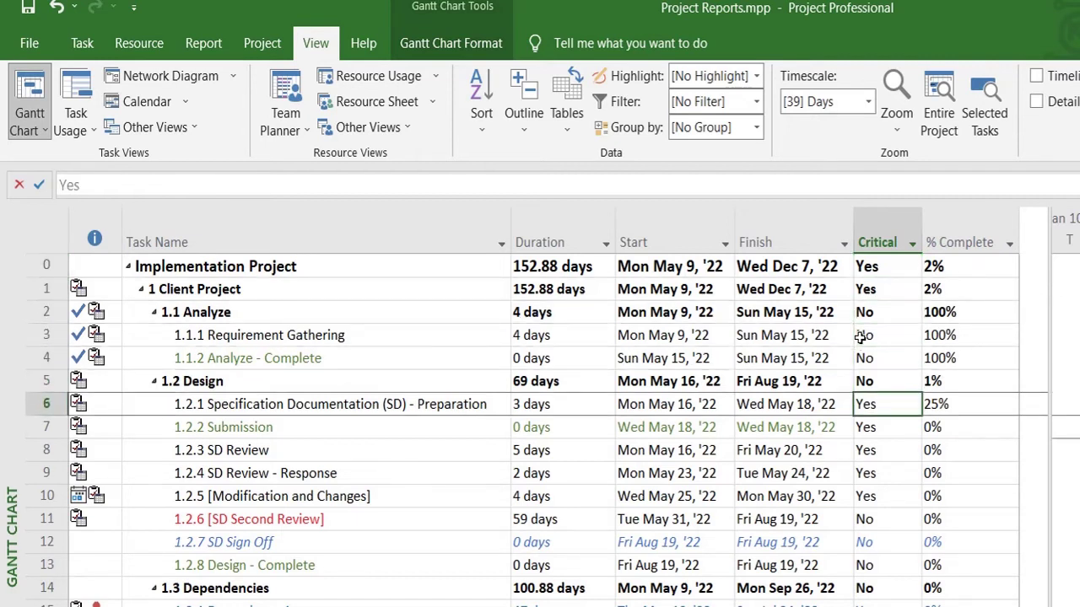
key(Up)
key(Up)
key(Down)
key(Down)
key(Up)
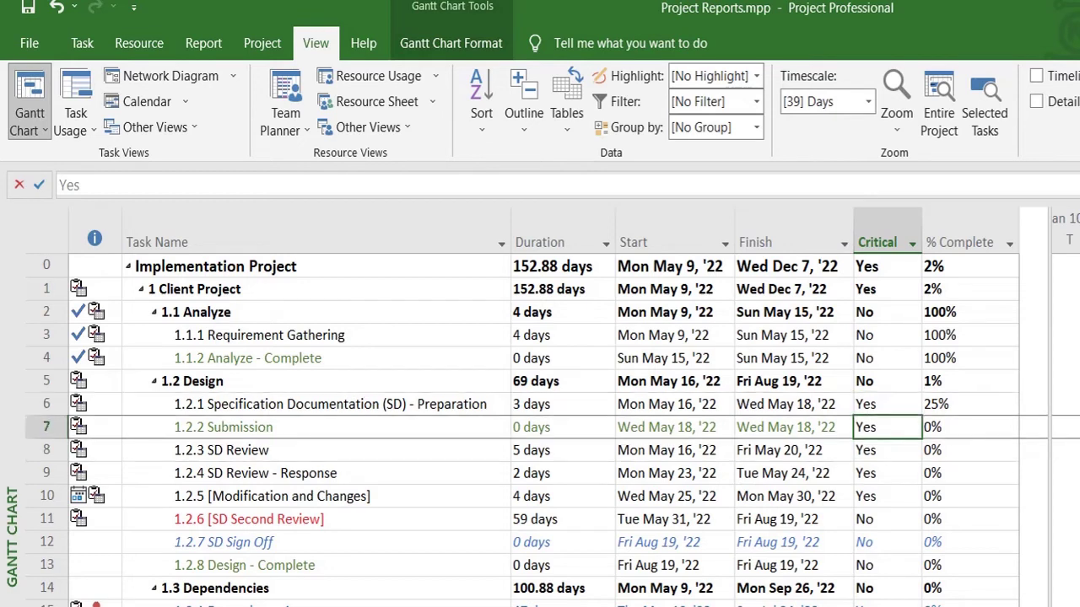
key(Up)
key(Down)
key(Down)
key(Down)
key(Down)
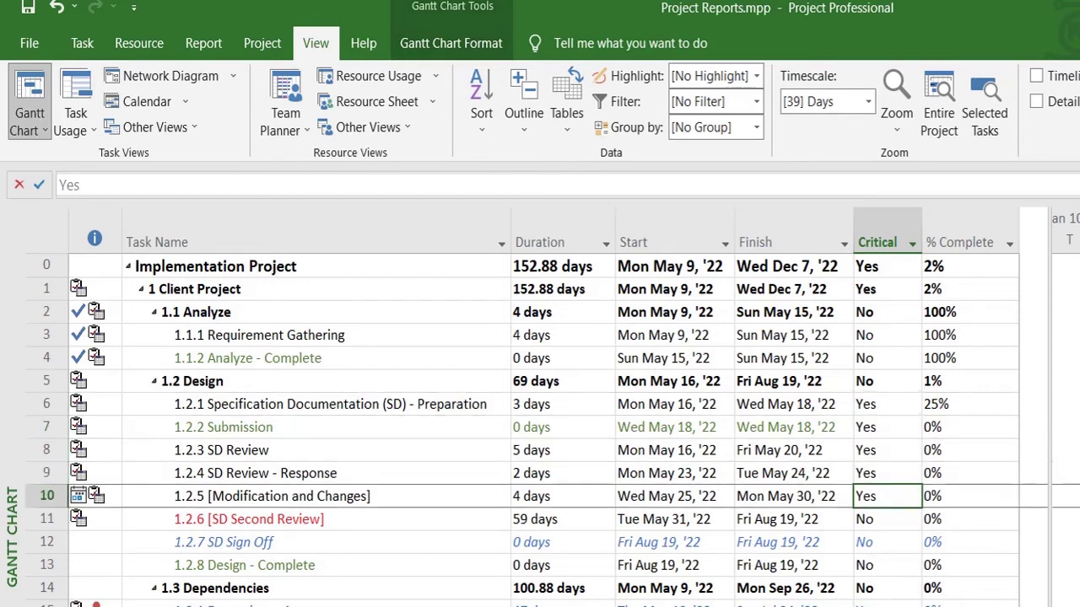
key(Up)
key(Up)
key(Up)
key(Up)
key(Up)
key(Down)
key(Down)
key(Down)
key(Down)
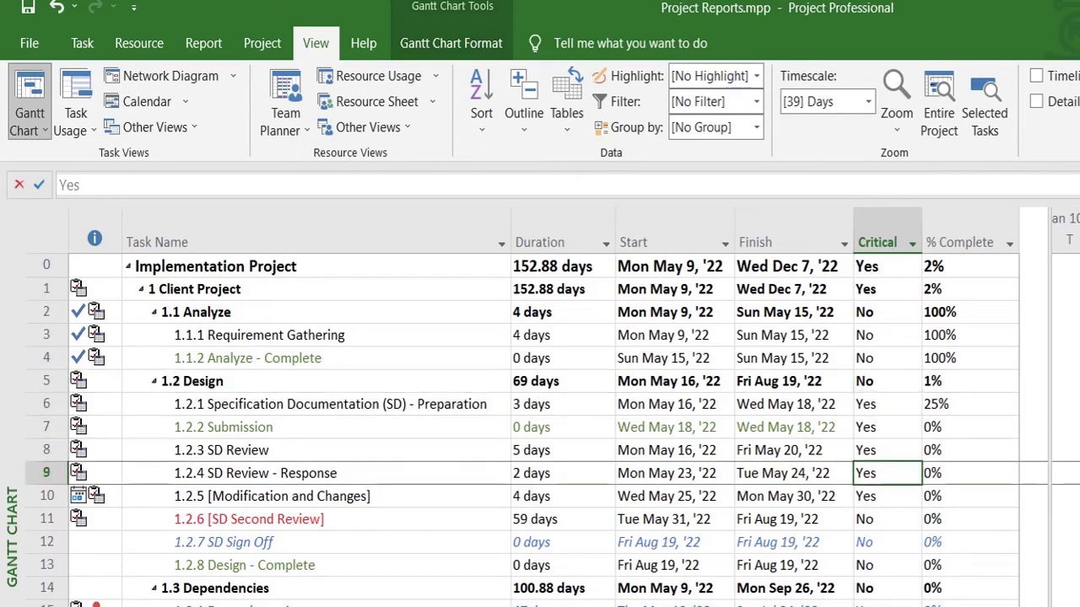
key(Down)
key(Down)
key(Down)
key(Down)
key(Down)
key(Down)
key(Down)
key(Down)
key(Down)
key(Down)
key(Down)
key(Down)
key(Down)
key(Down)
key(Down)
key(Down)
key(Down)
key(Down)
key(Down)
key(Down)
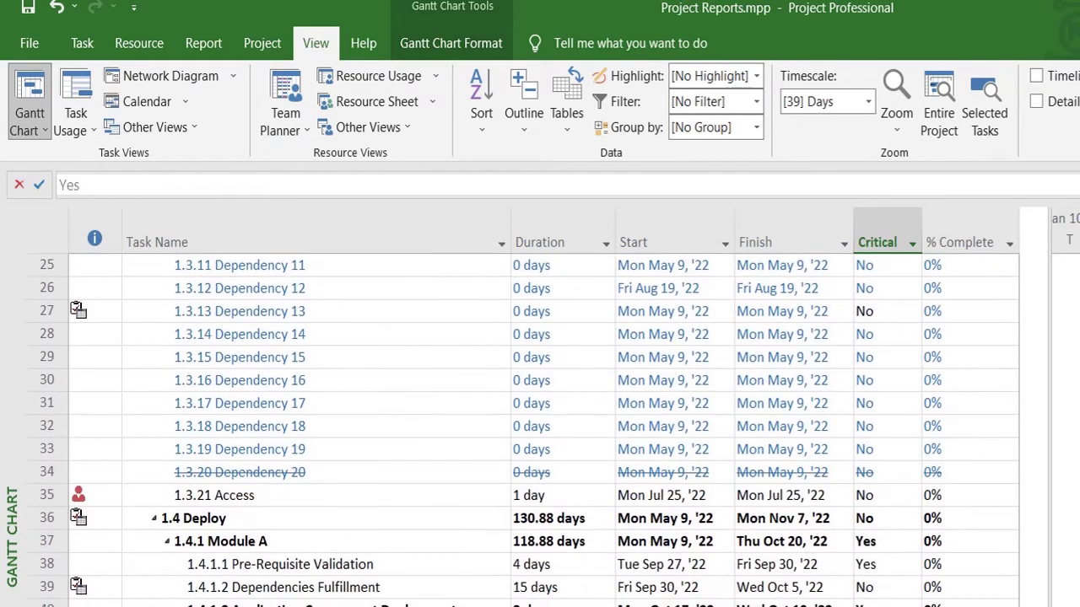
key(Up)
key(Up)
key(Up)
key(Up)
key(Up)
key(Up)
key(Up)
key(Up)
key(Up)
key(Up)
key(Up)
key(Up)
key(Up)
key(Up)
key(Up)
key(Up)
key(Up)
key(Up)
key(Up)
key(Up)
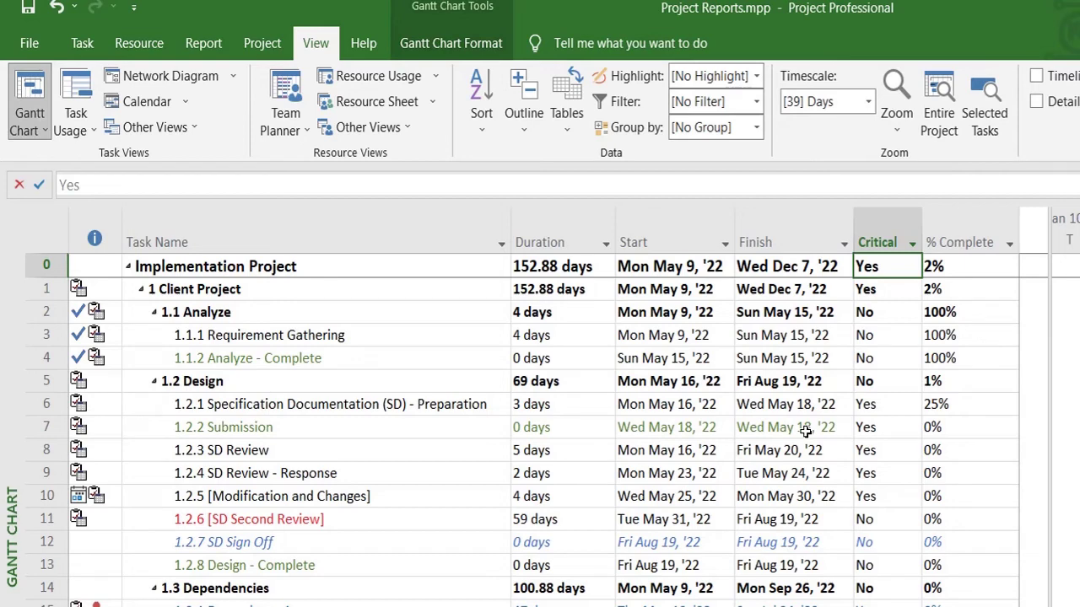
Step: Set the duration of task 1.2.2 Submission to 1 day to test its effect on the project finish
click(567, 434)
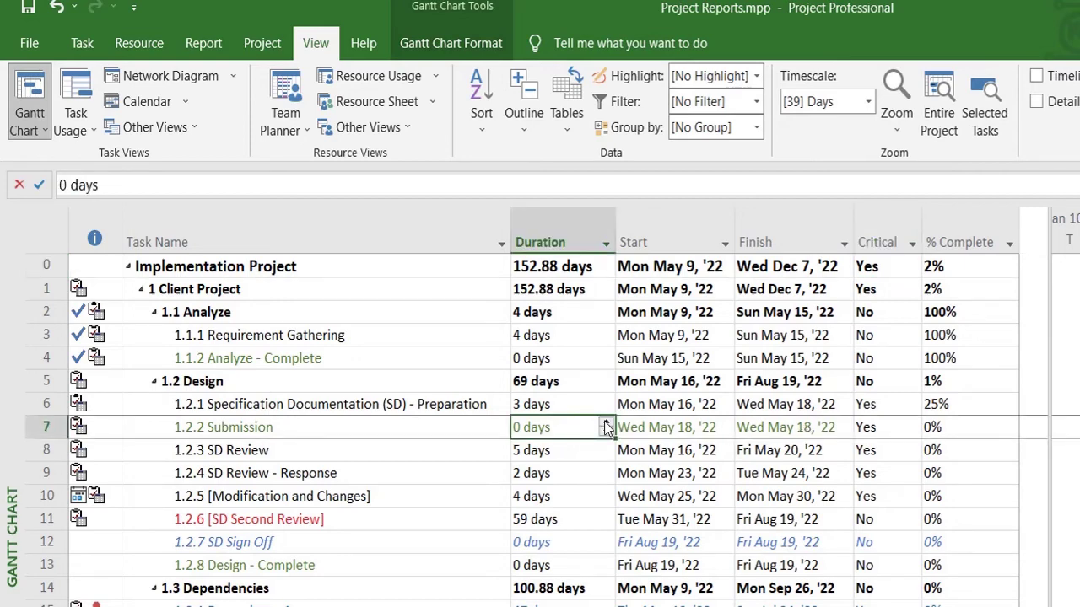
click(606, 423)
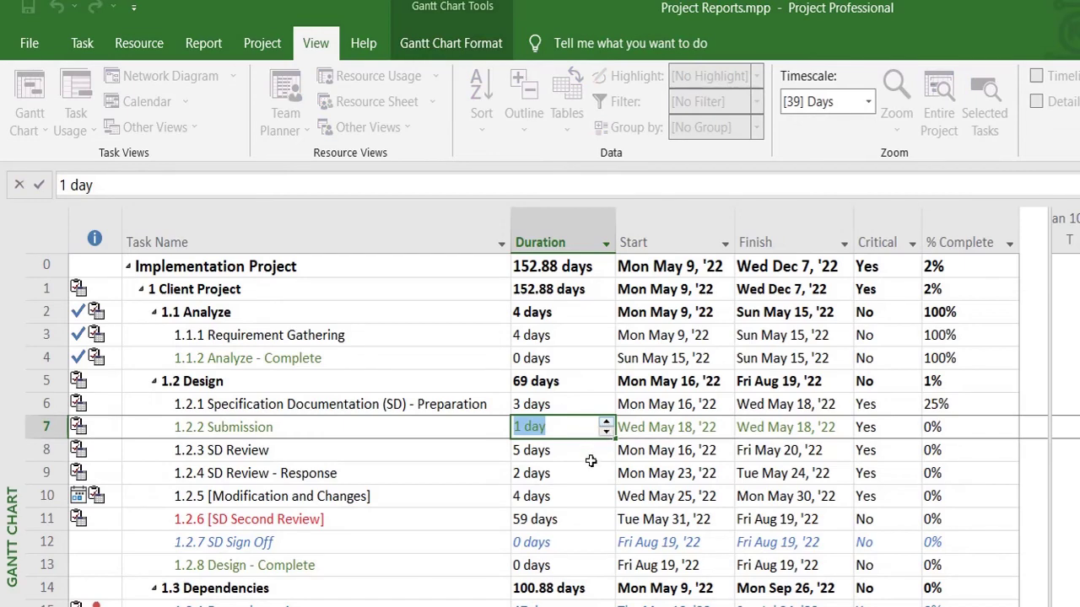
click(592, 454)
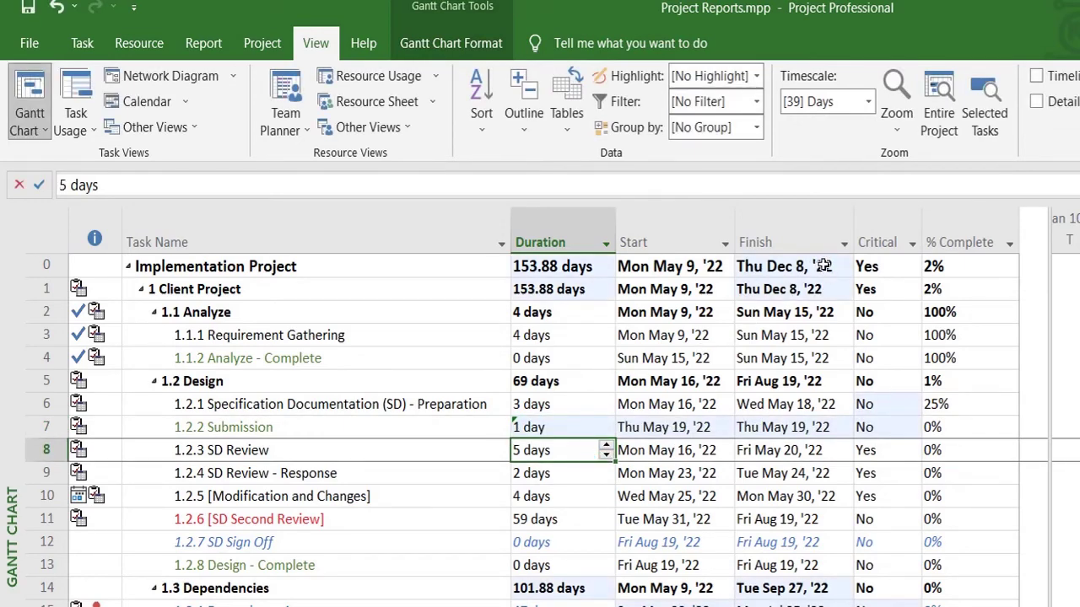
Step: Restore the duration of task 1.2.2 Submission to 0 days
click(600, 429)
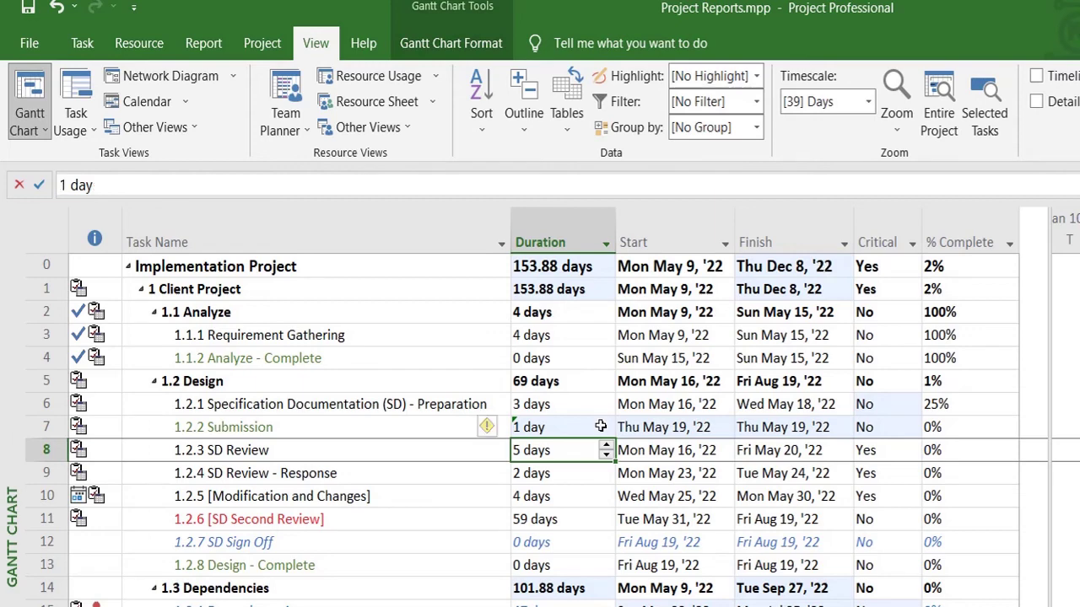
click(605, 432)
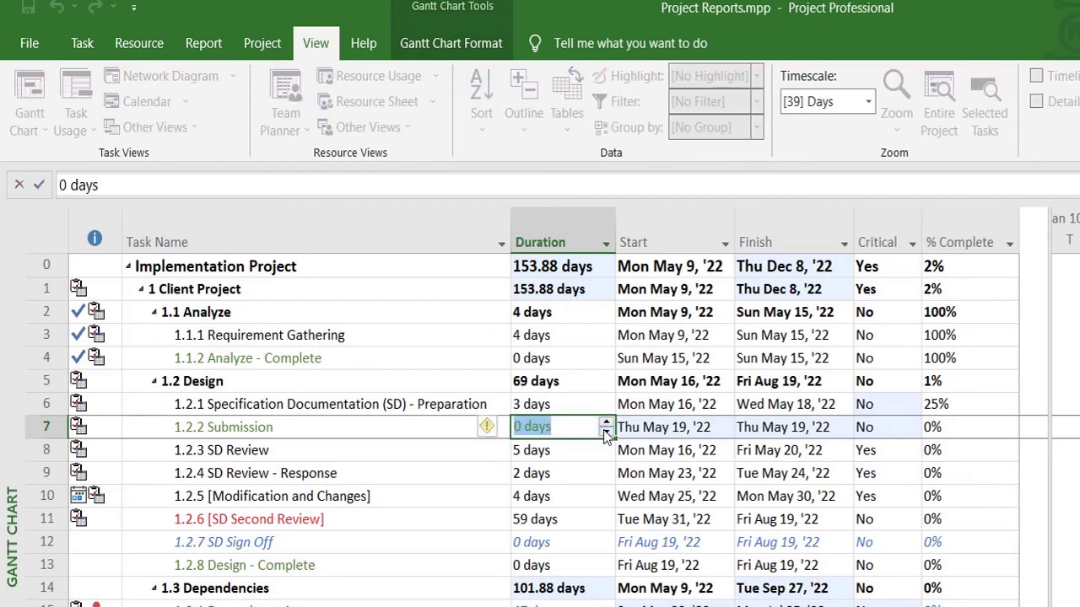
click(649, 450)
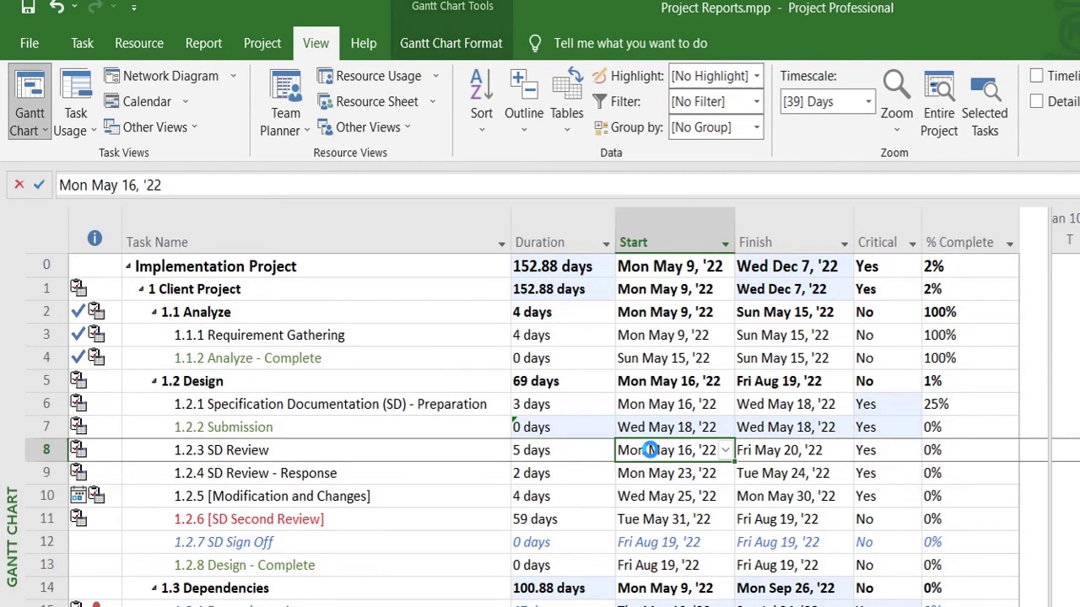